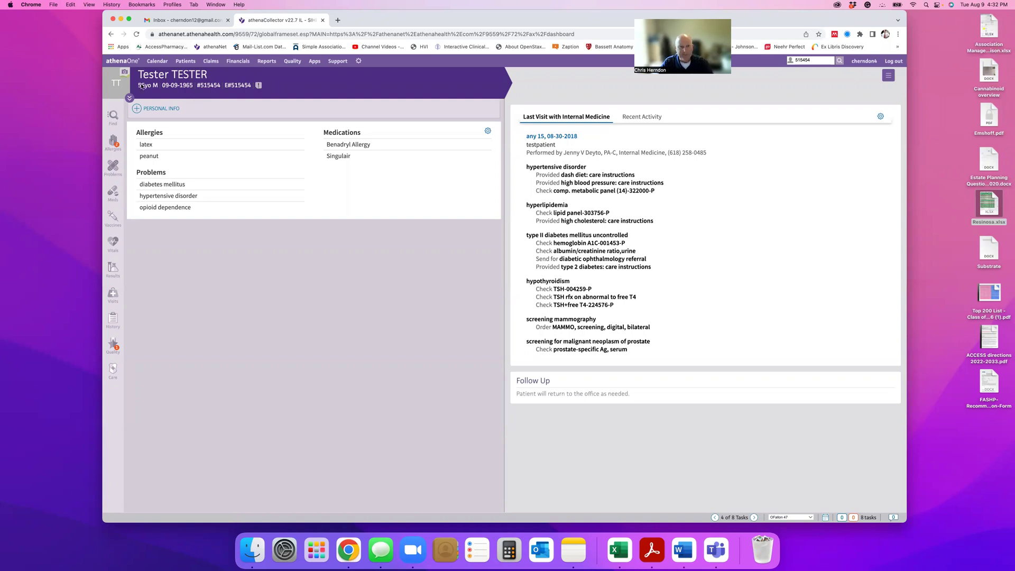
- Open the chart actions menu on the test patient's chart
{"action": "left_click", "coordinate": [889, 76]}
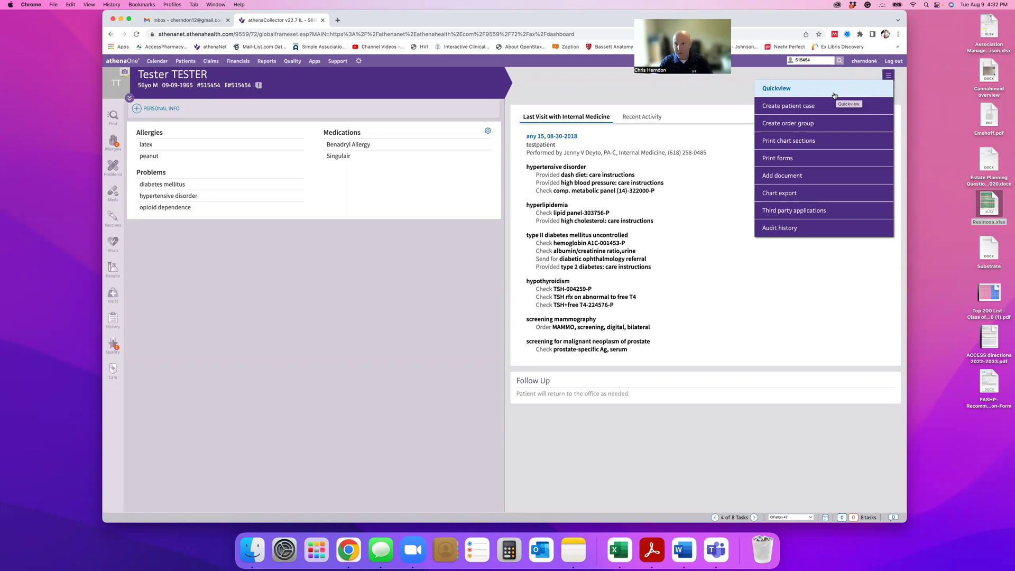
- Create an order group with opioid dependence (F11.20) as its diagnosis and open the order search
{"action": "left_click", "coordinate": [792, 125]}
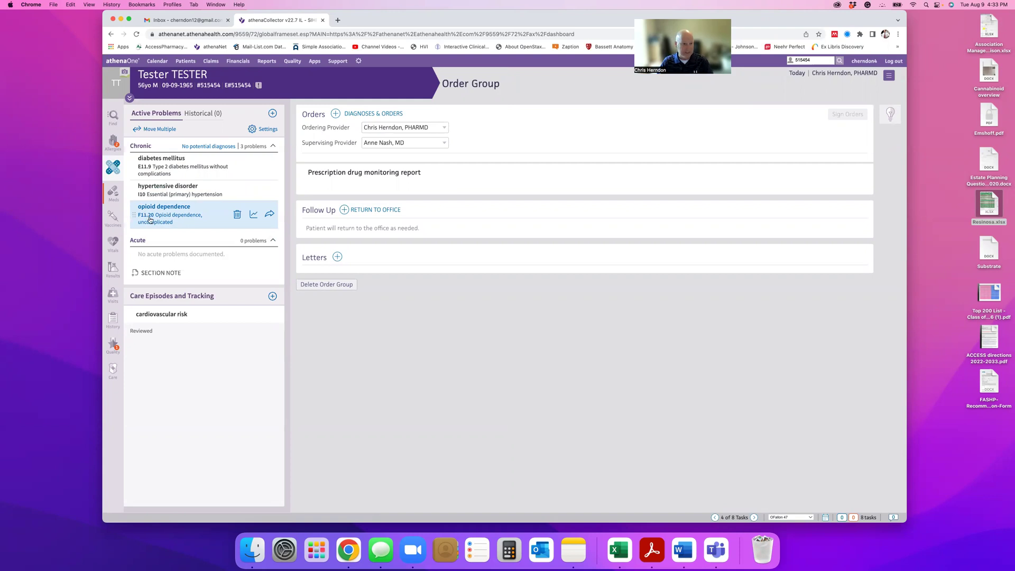
{"action": "left_click", "coordinate": [270, 214]}
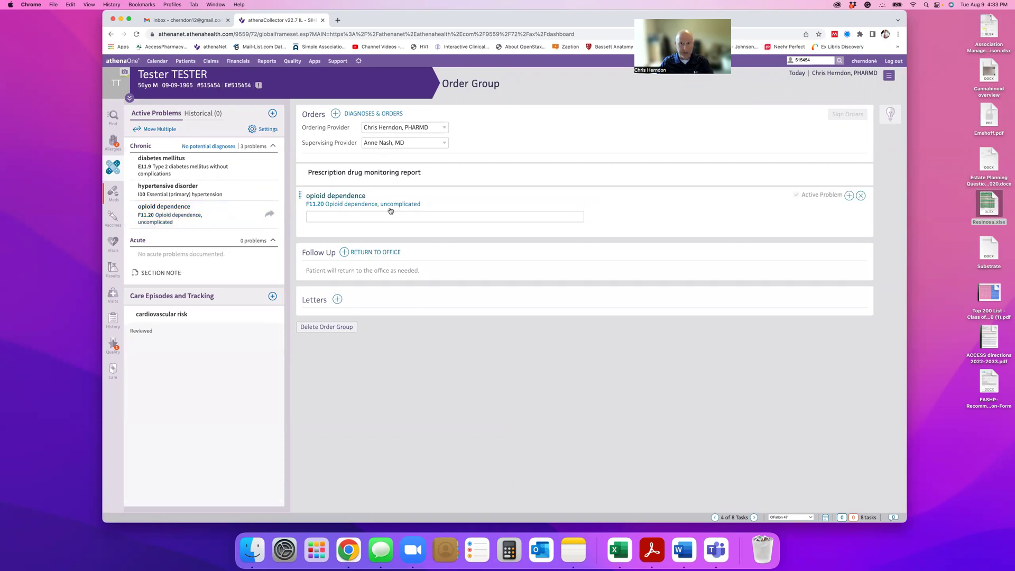
{"action": "left_click", "coordinate": [360, 216]}
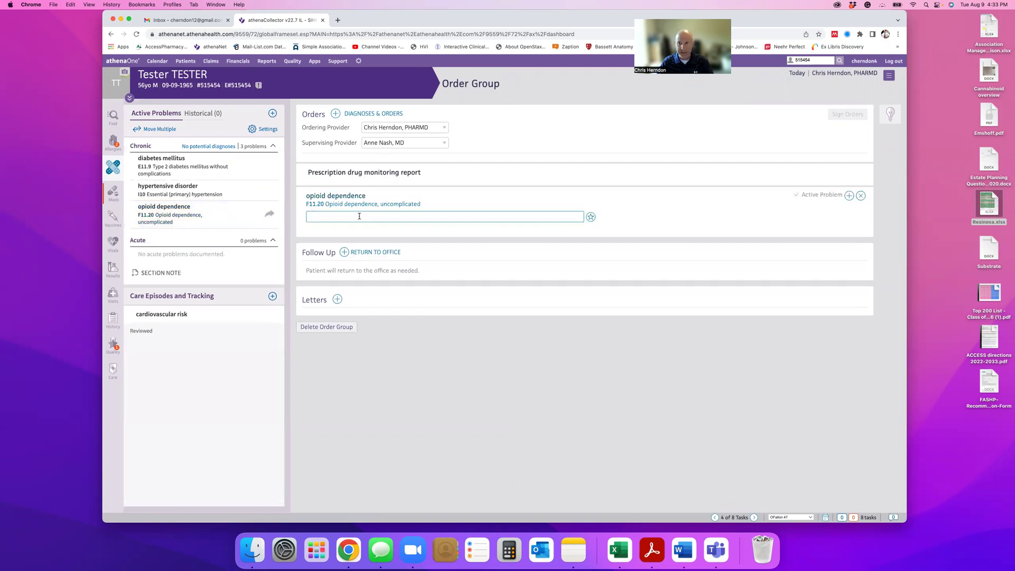
{"action": "left_click", "coordinate": [849, 196]}
- Search for narcan and add the Narcan 4 mg/actuation nasal spray order
{"action": "type", "text": "naloxone"}
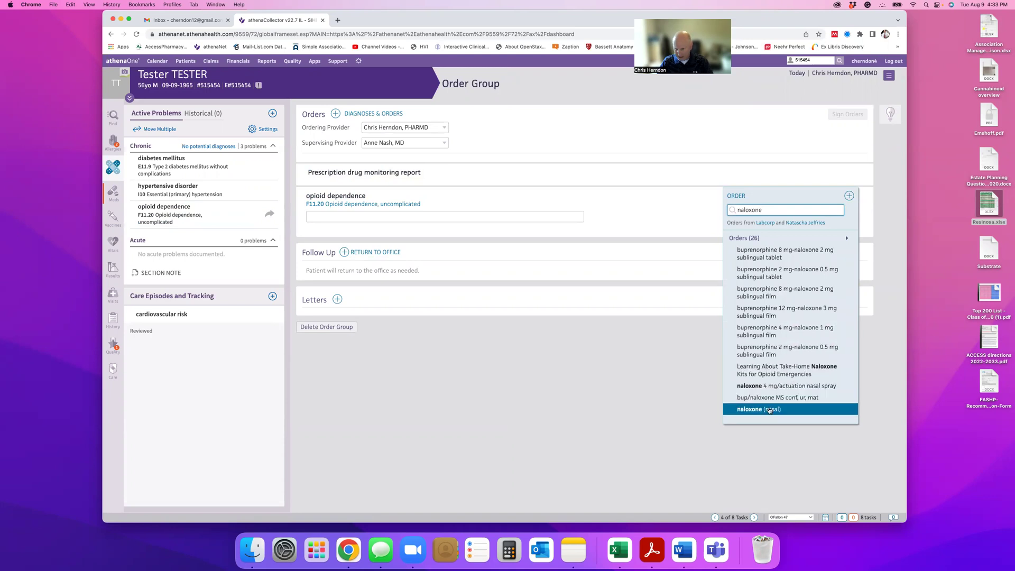
{"action": "double_click", "coordinate": [775, 210]}
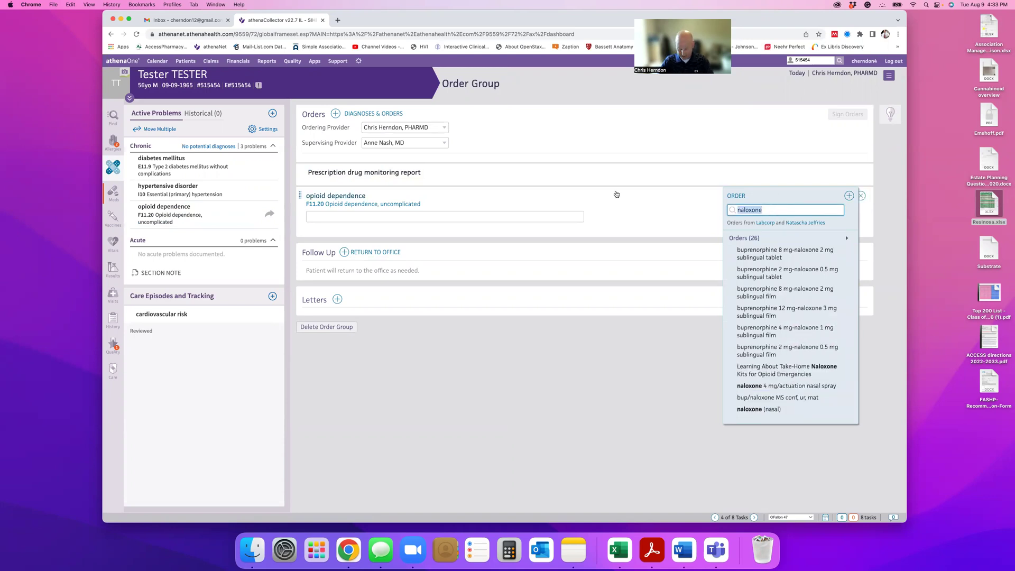
{"action": "key", "text": "BackSpace"}
{"action": "type", "text": "narcan"}
{"action": "left_click", "coordinate": [804, 250]}
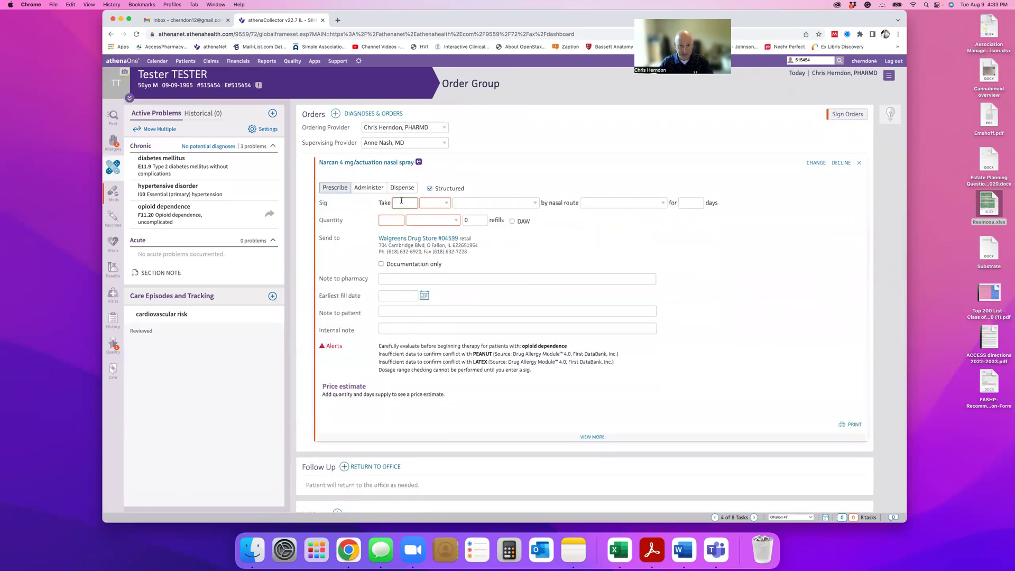
- Enter free-text sig 'Place 1 spray in 1 nostril prn opioid overdose, may repeat in 2-3 min. Call 911' and quantity 1 blister pack of 2
{"action": "left_click", "coordinate": [429, 188]}
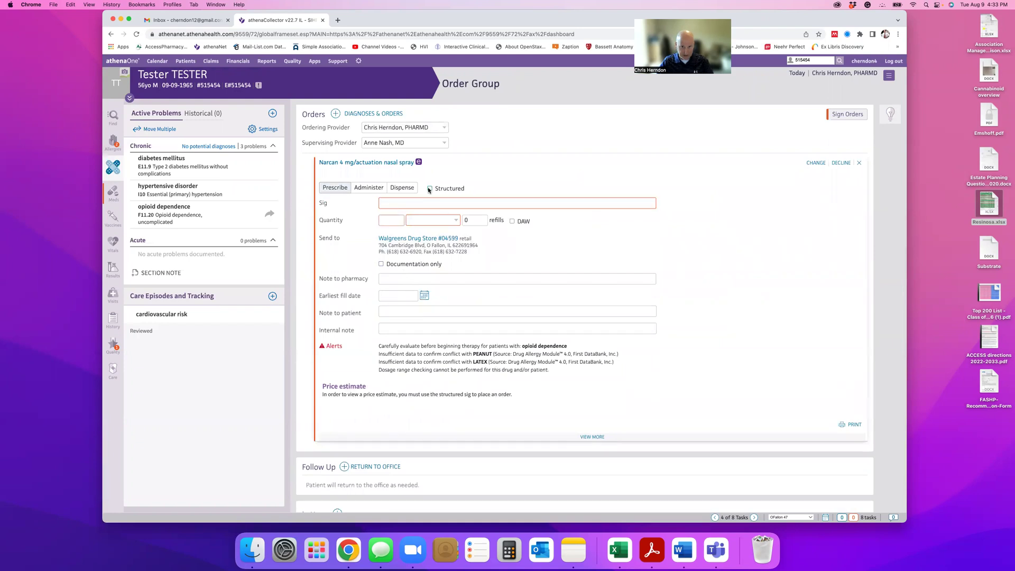
{"action": "type", "text": "Pla"}
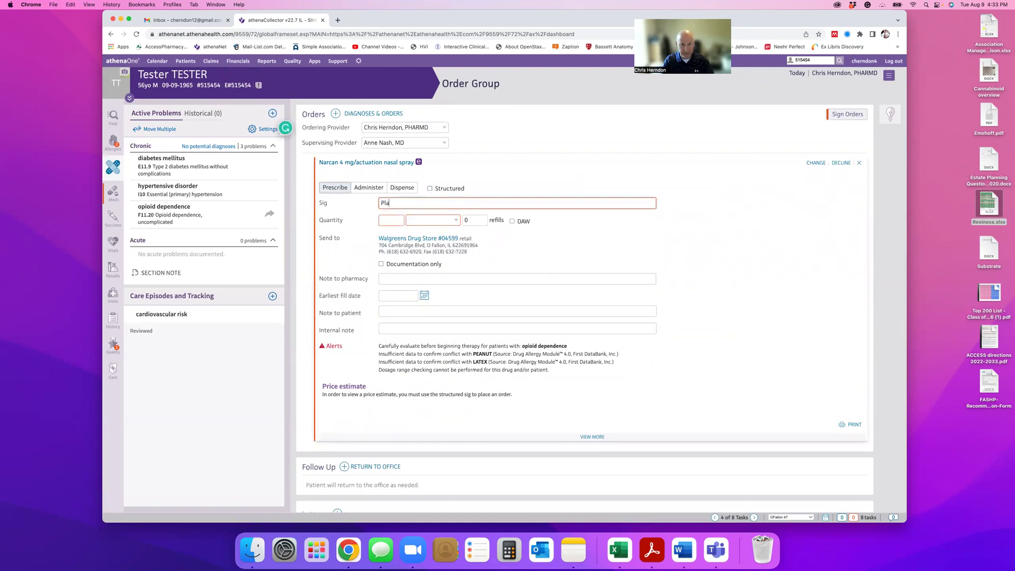
{"action": "type", "text": "ce 1 spray in 1 nostril"}
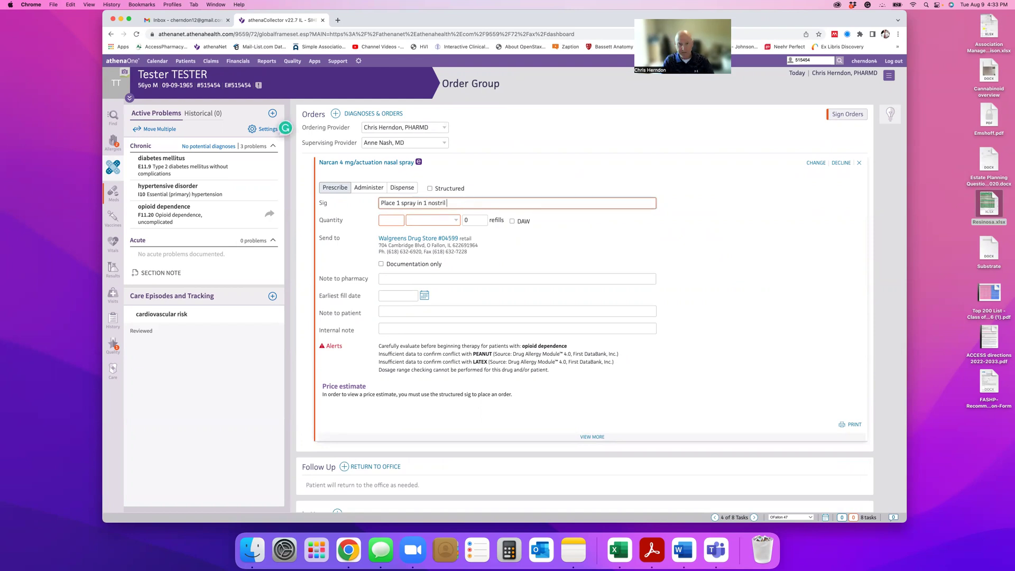
{"action": "type", "text": " prn opioid overd"}
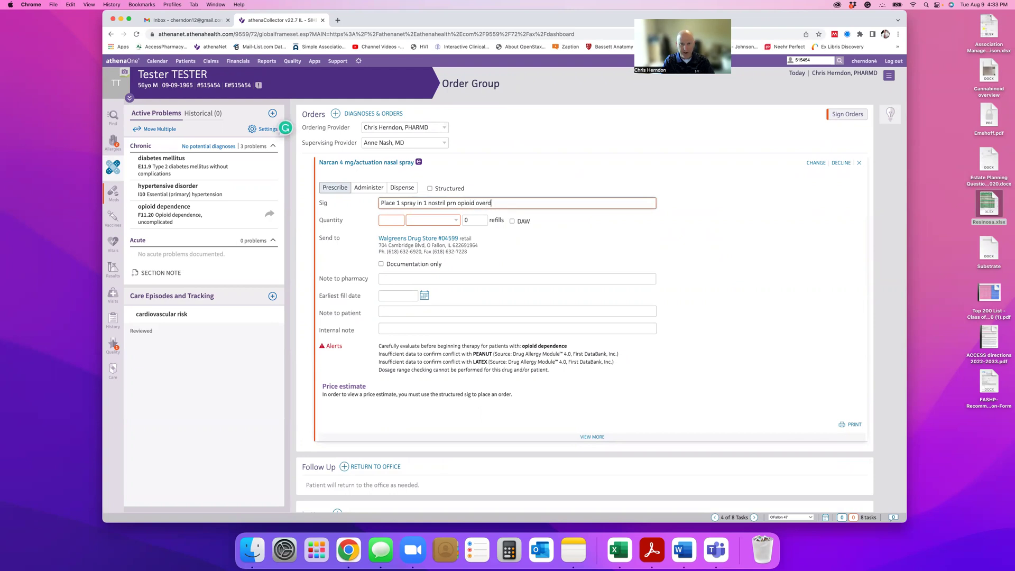
{"action": "type", "text": "ose, may repeat in 2-3 min. Call 9"}
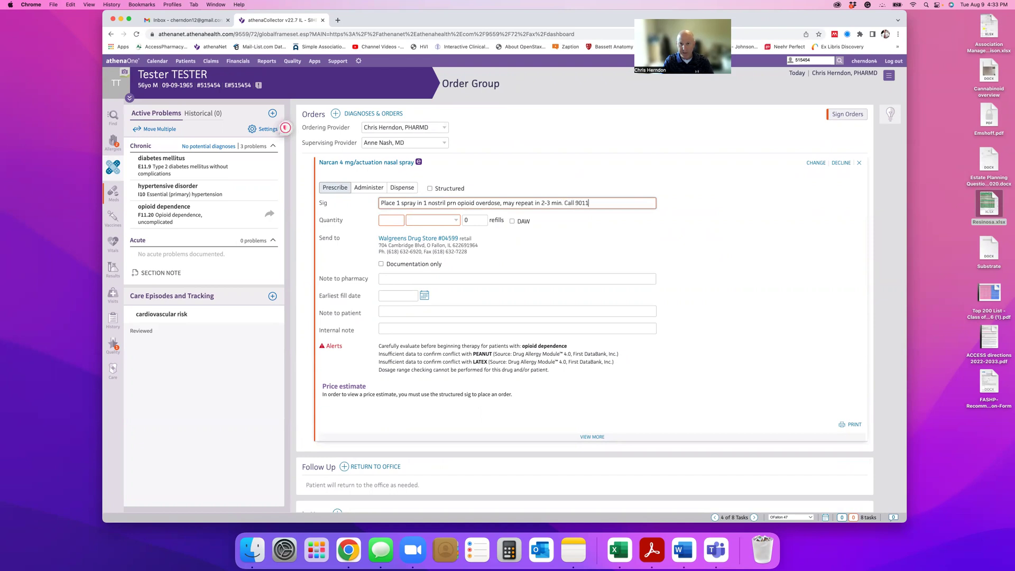
{"action": "type", "text": "11"}
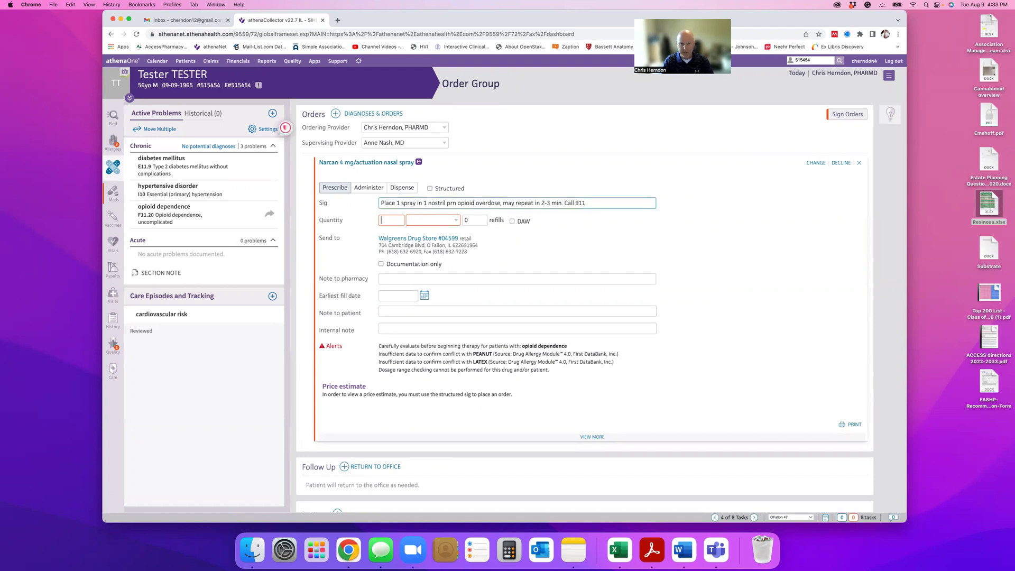
{"action": "key", "text": "Tab"}
{"action": "left_click", "coordinate": [433, 220]}
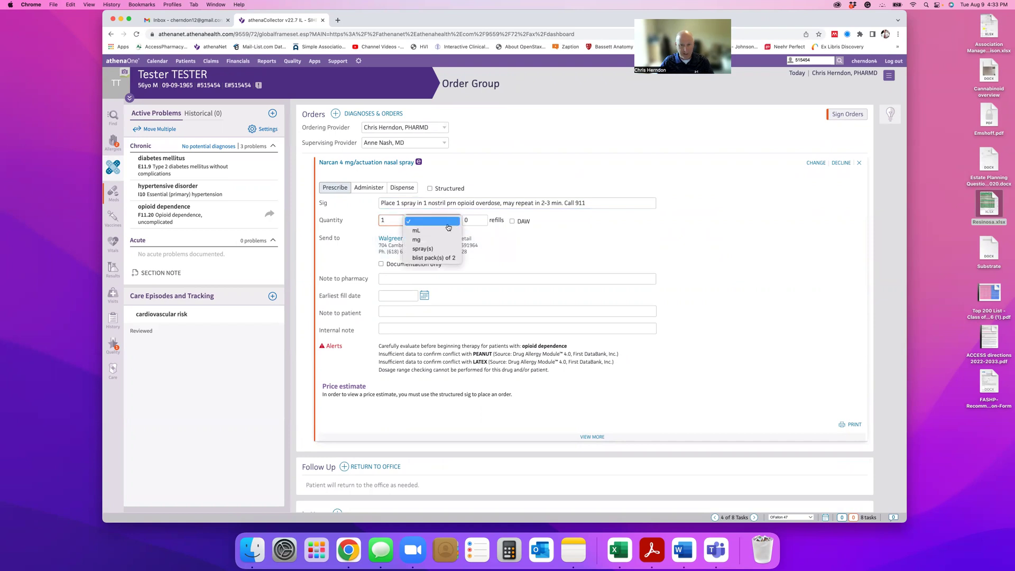
{"action": "left_click", "coordinate": [449, 259]}
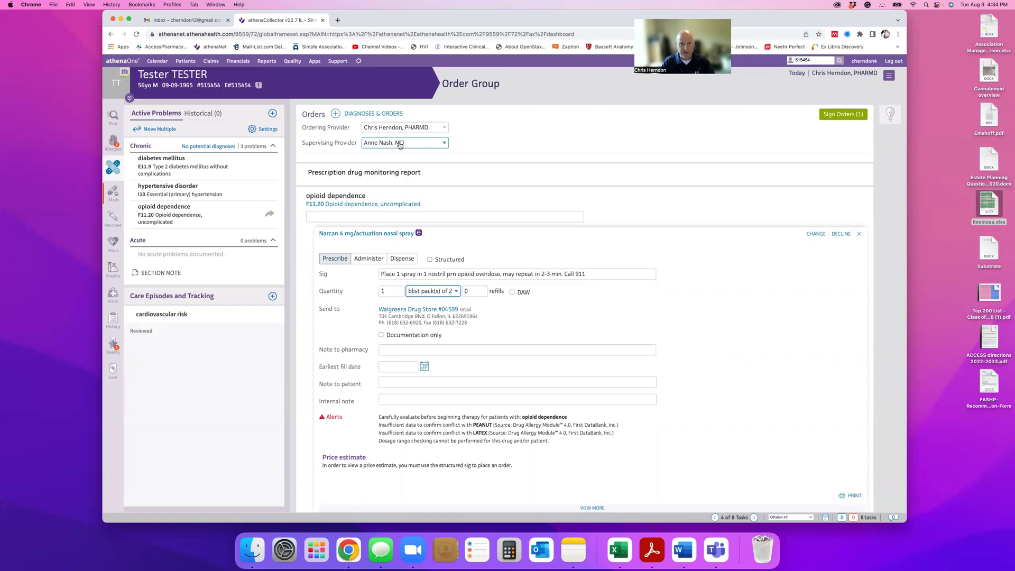
- Open the Narcan 4 mg nasal spray prescription from the chart's New prescriptions documents
{"action": "left_click", "coordinate": [524, 254]}
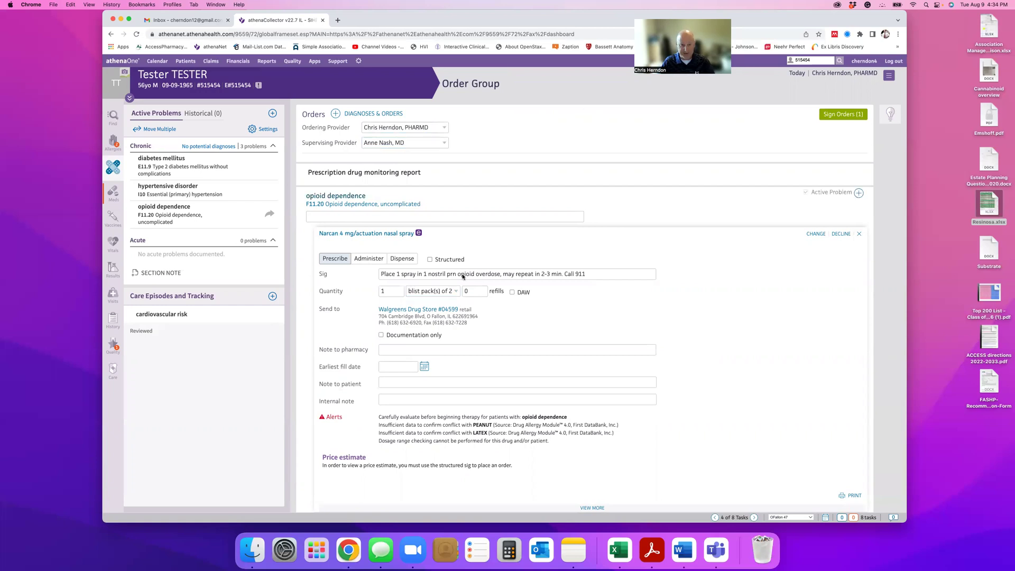
{"action": "scroll", "coordinate": [677, 296], "scroll_direction": "down", "scroll_amount": 2}
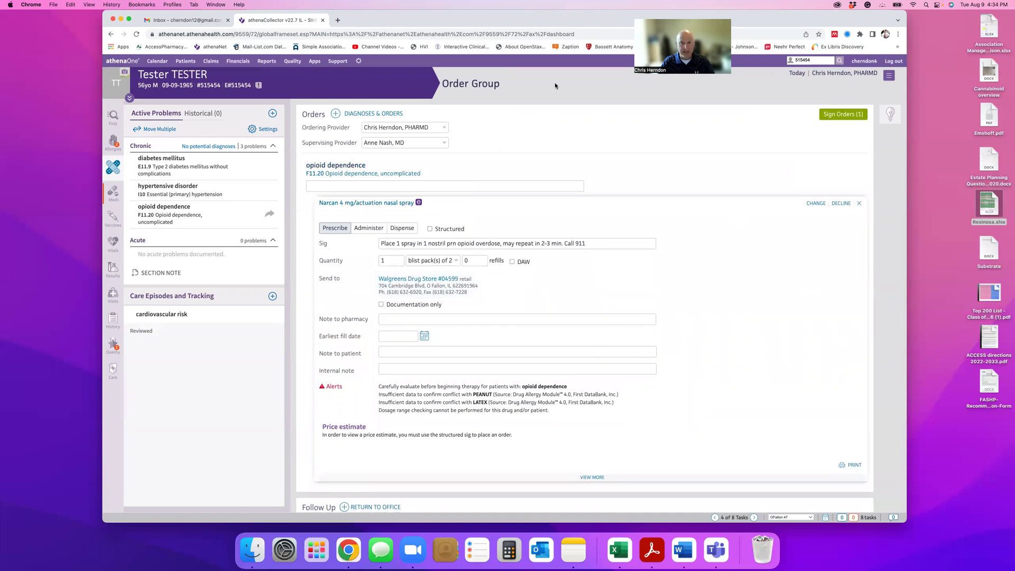
{"action": "left_click", "coordinate": [113, 114]}
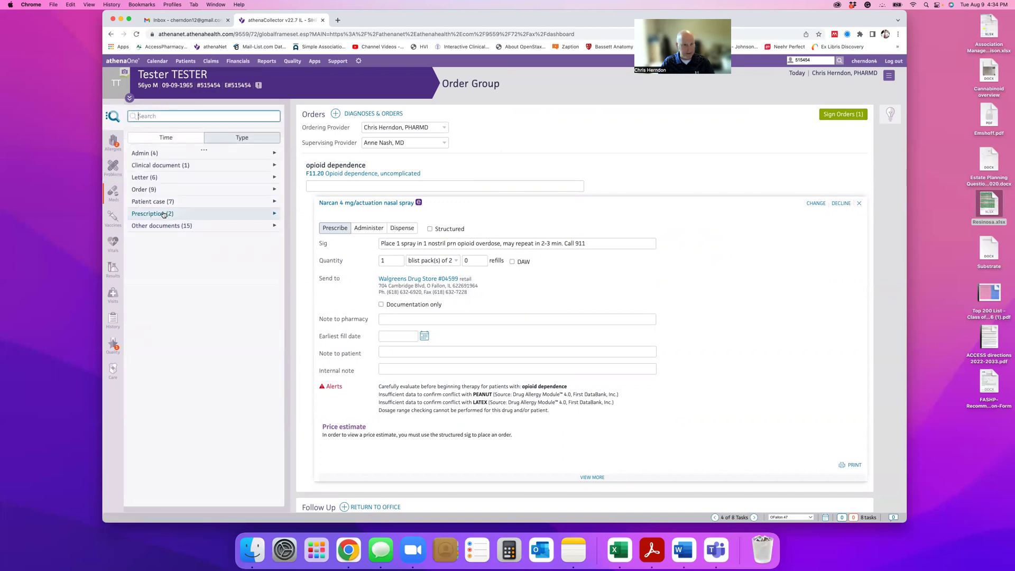
{"action": "left_click", "coordinate": [164, 213]}
{"action": "left_click", "coordinate": [162, 225]}
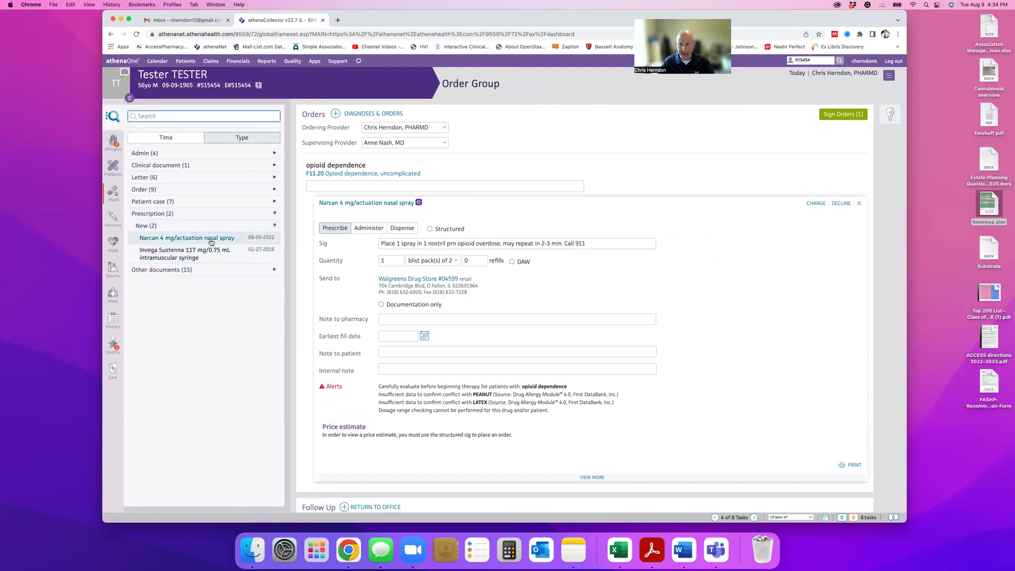
{"action": "left_click", "coordinate": [181, 239]}
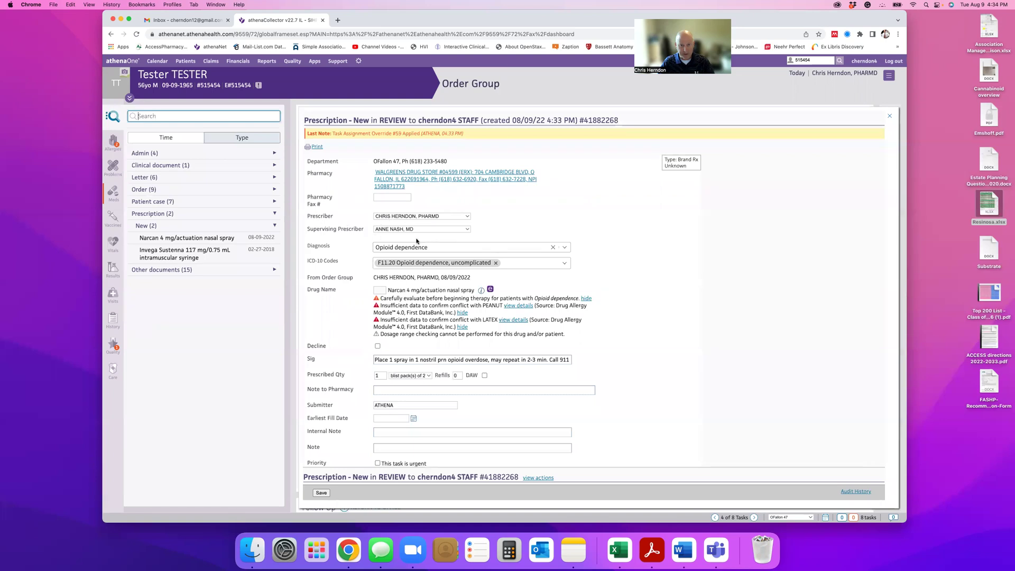
- Change the Narcan prescription's prescriber to the supervising physician
{"action": "left_click", "coordinate": [433, 217]}
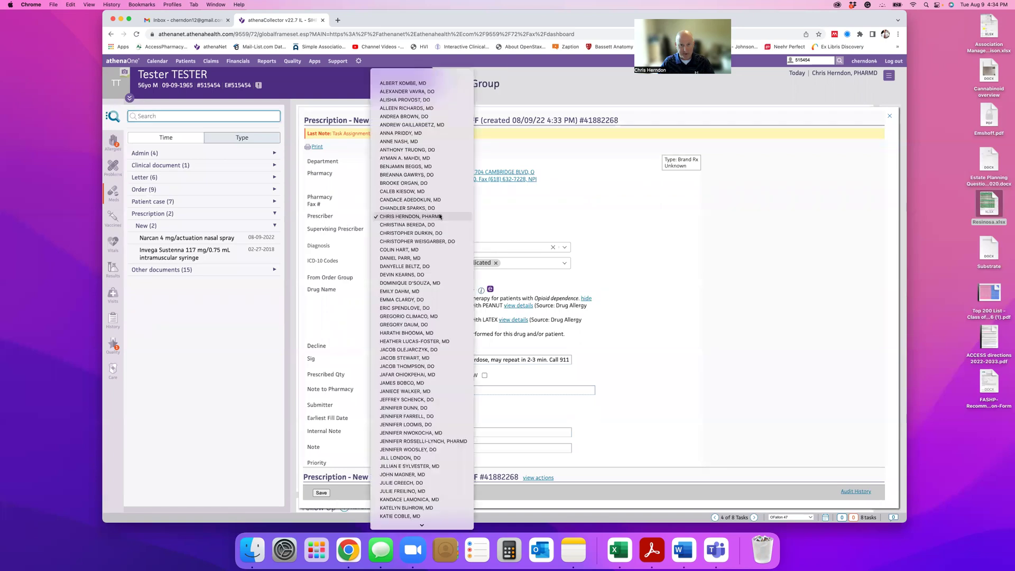
{"action": "left_click", "coordinate": [421, 141]}
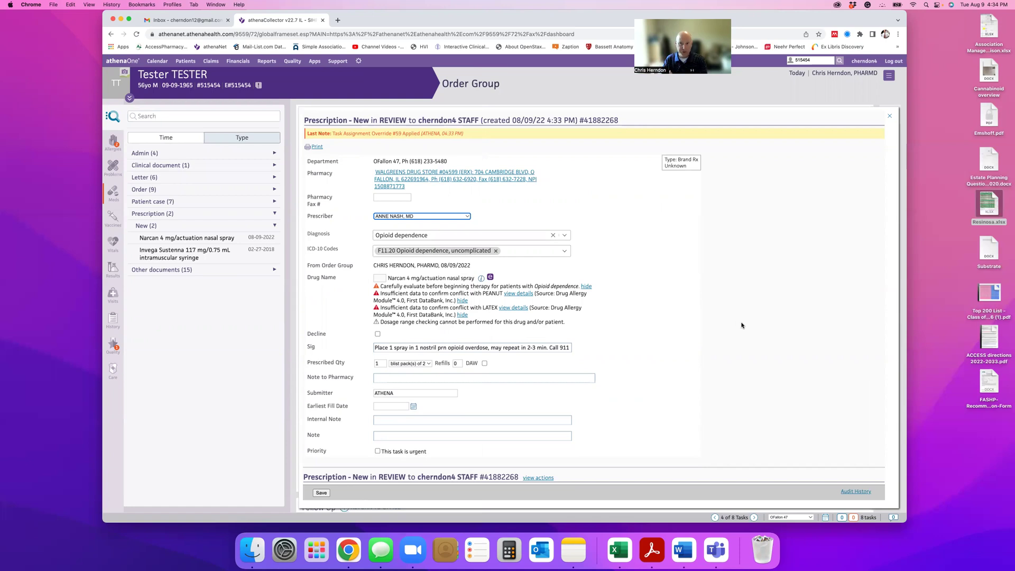
{"action": "scroll", "coordinate": [741, 325], "scroll_direction": "down", "scroll_amount": 2}
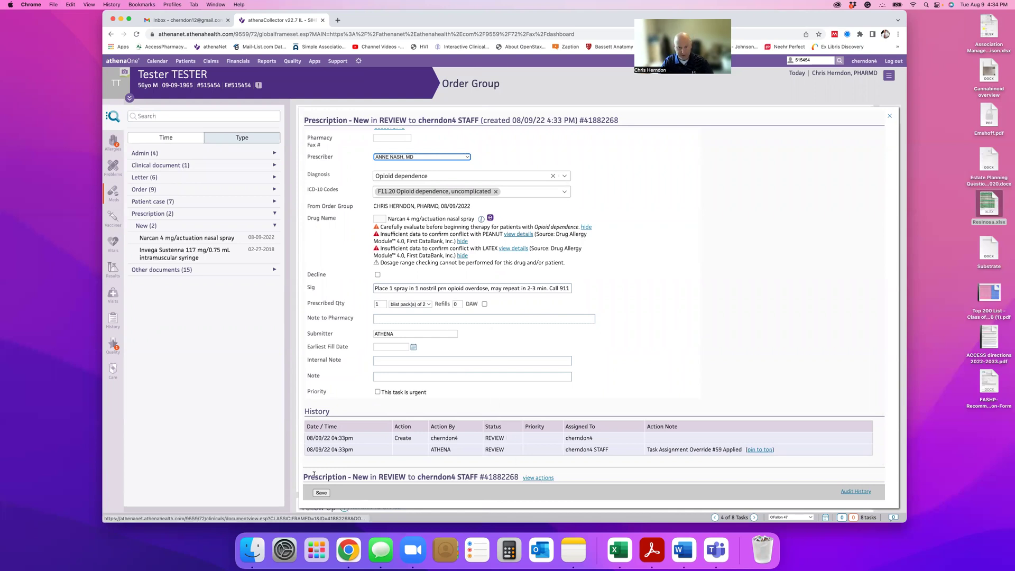
- Set the task routing to Leave in REVIEW to the supervising physician's staff group
{"action": "left_click", "coordinate": [539, 478]}
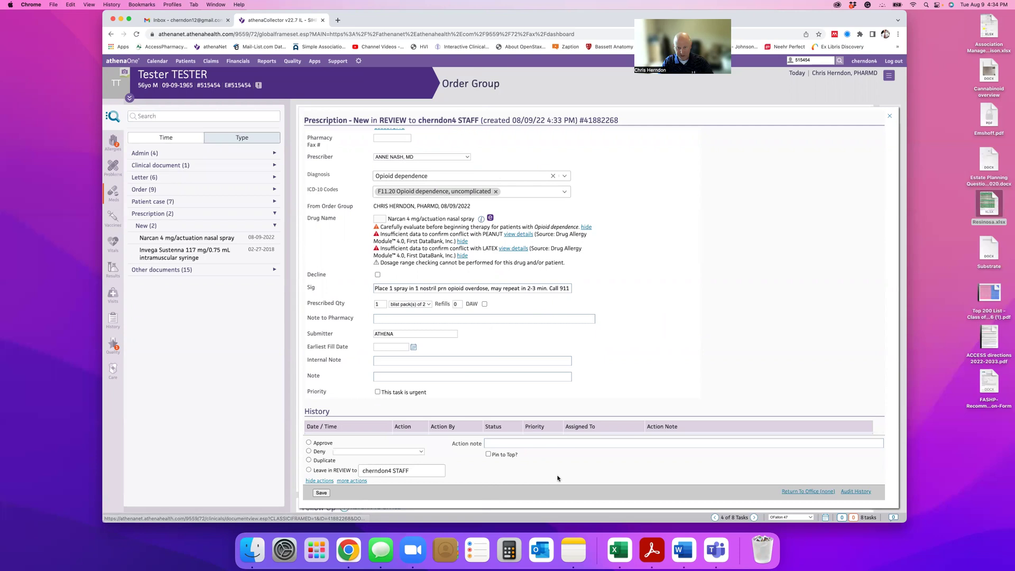
{"action": "left_click", "coordinate": [320, 468]}
{"action": "left_click", "coordinate": [415, 470]}
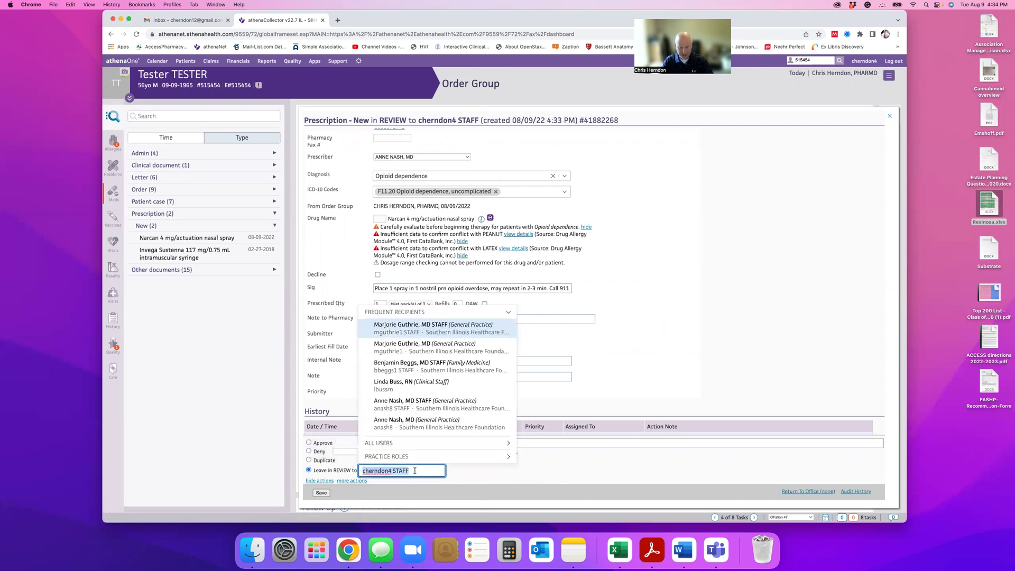
{"action": "type", "text": "nash"}
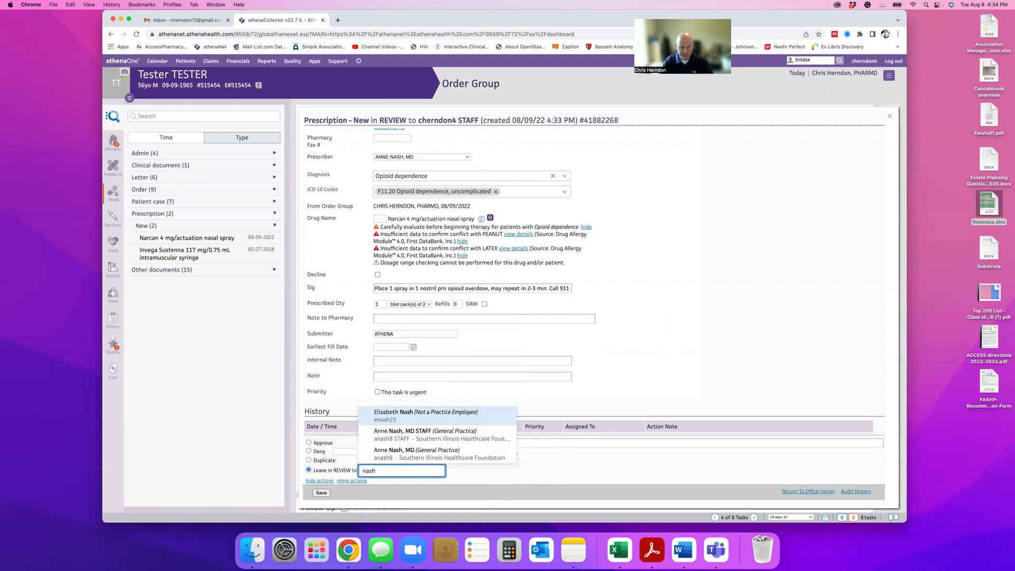
{"action": "left_click", "coordinate": [442, 433]}
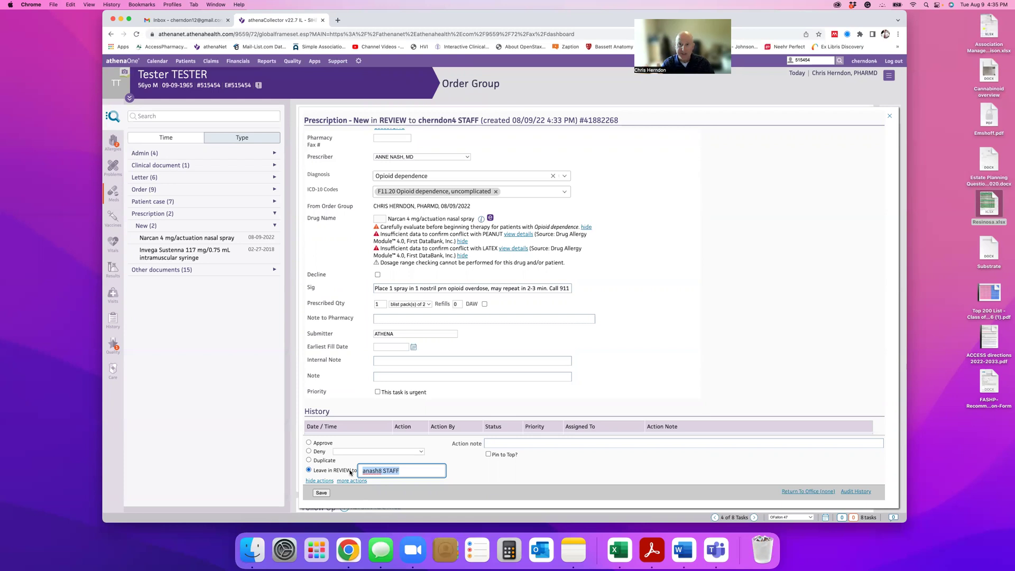
{"action": "left_click", "coordinate": [414, 471]}
{"action": "left_click", "coordinate": [539, 471]}
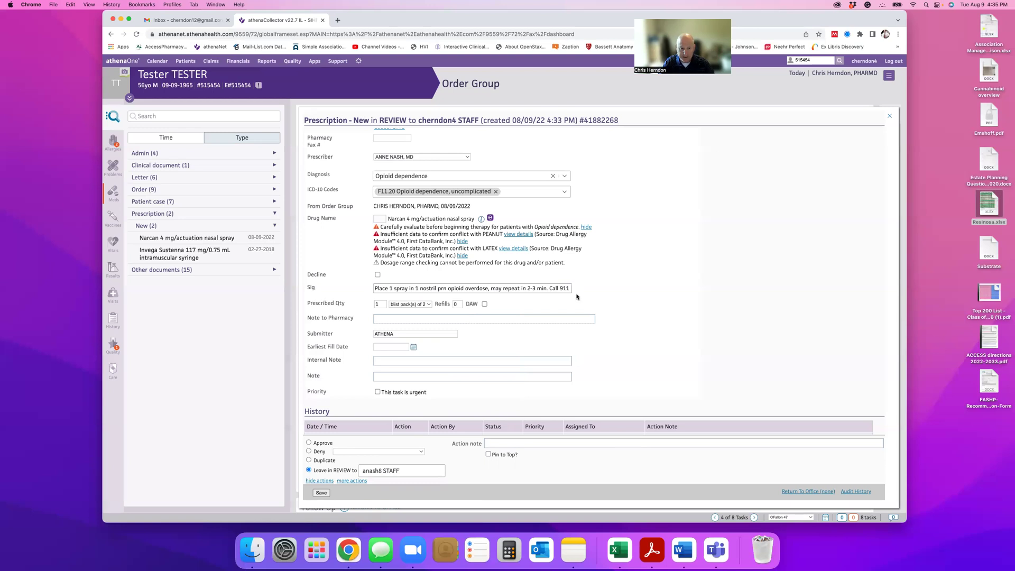
- Reconfirm the review recipient as the supervising physician's staff group and save the task
{"action": "left_click", "coordinate": [382, 474]}
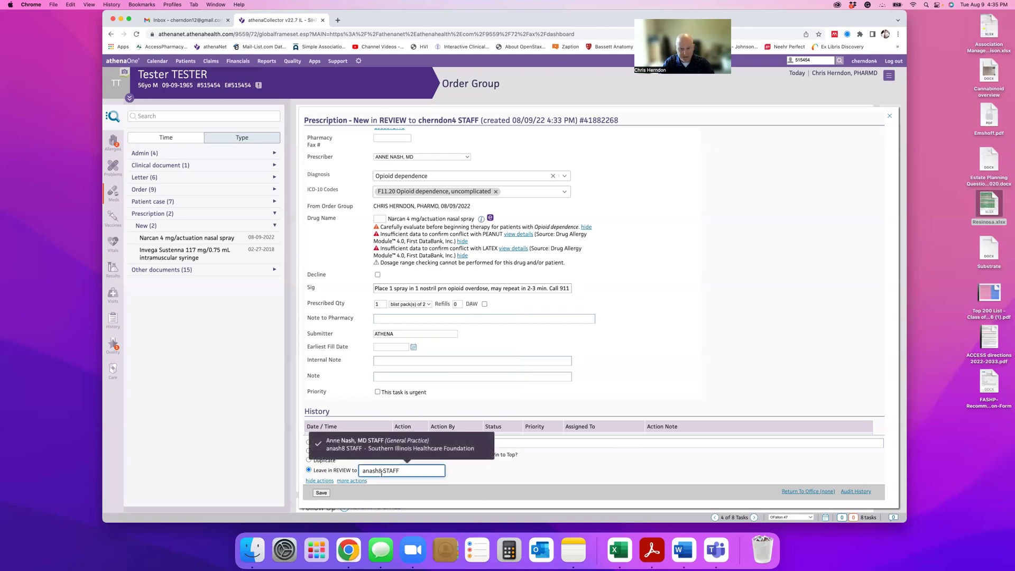
{"action": "left_click", "coordinate": [413, 473]}
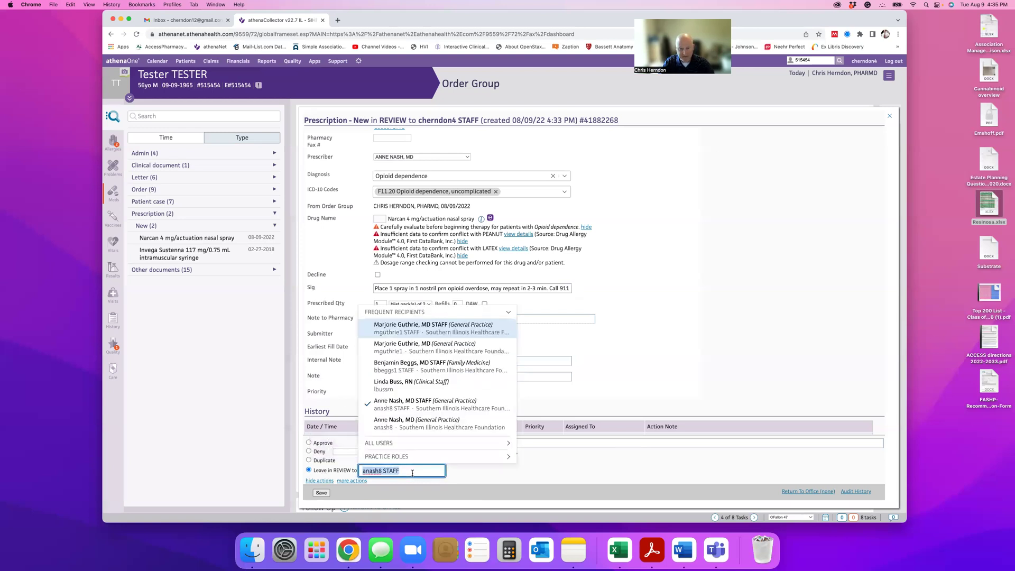
{"action": "left_click", "coordinate": [425, 424]}
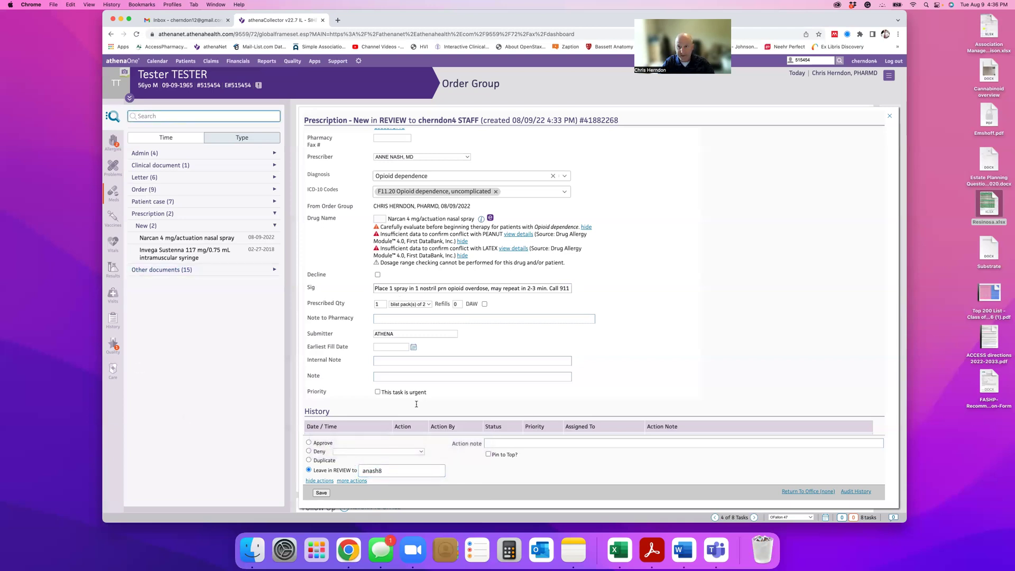
{"action": "left_click", "coordinate": [396, 471]}
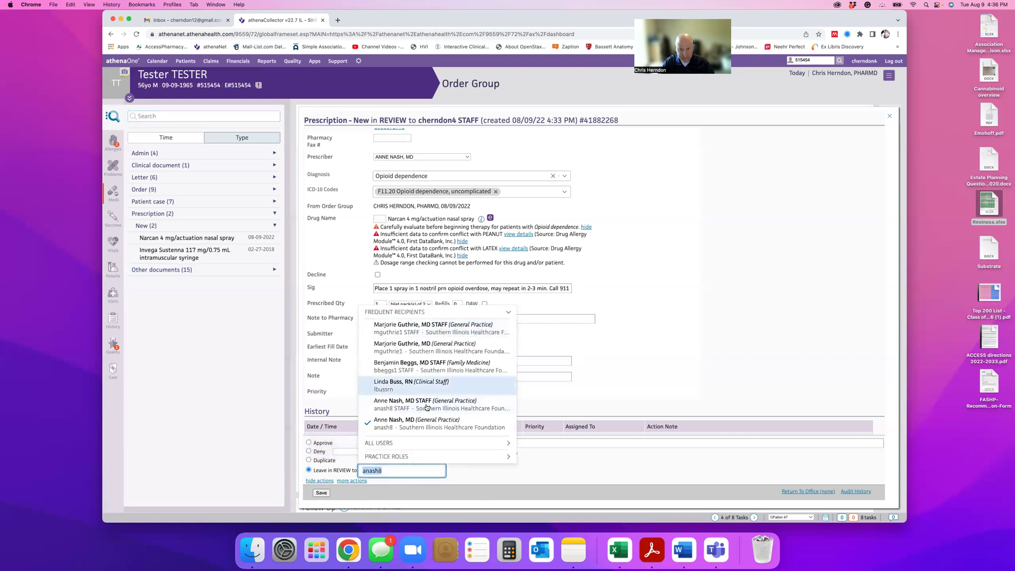
{"action": "left_click", "coordinate": [459, 411]}
{"action": "left_click", "coordinate": [323, 493]}
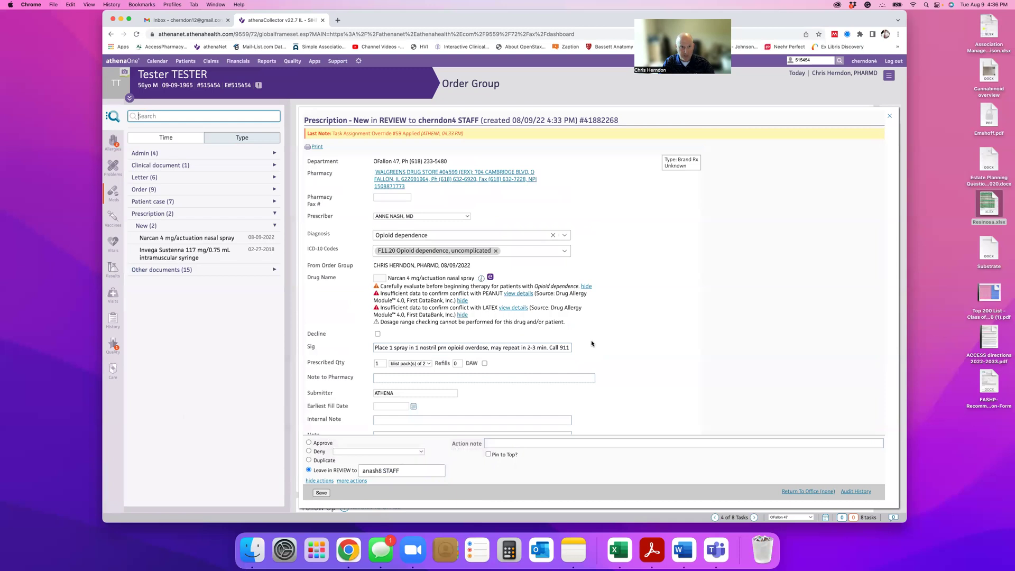
{"action": "scroll", "coordinate": [591, 341], "scroll_direction": "down", "scroll_amount": 3}
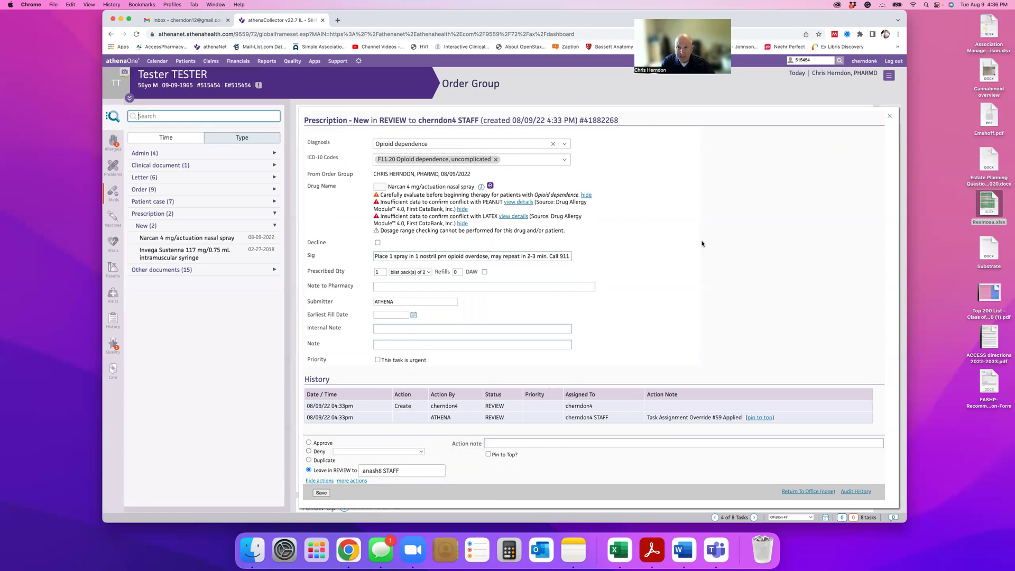
- Switch the prescriber back to the pharmacist, leaving the physician as supervising prescriber
{"action": "scroll", "coordinate": [663, 279], "scroll_direction": "down", "scroll_amount": 5}
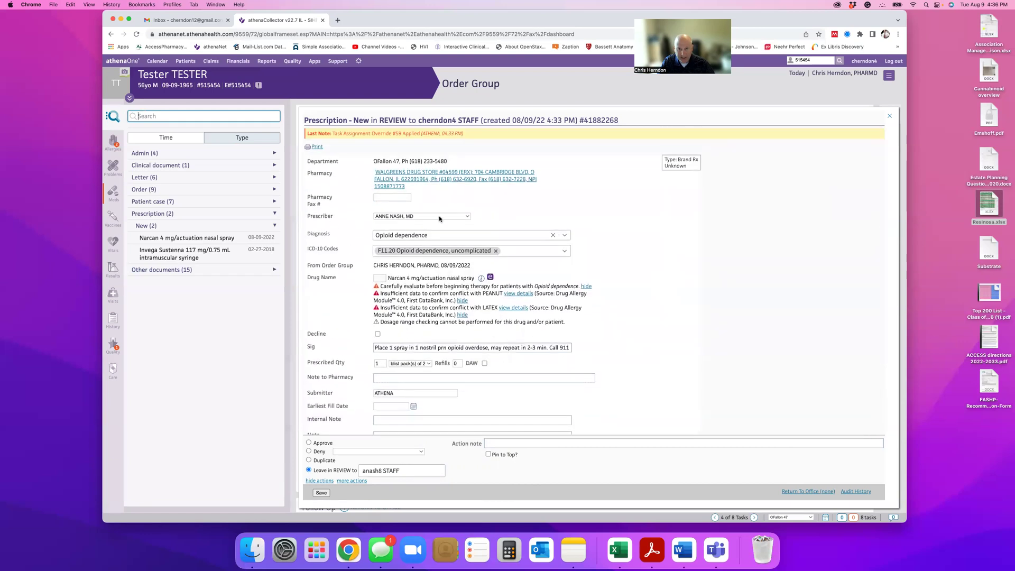
{"action": "left_click", "coordinate": [439, 215]}
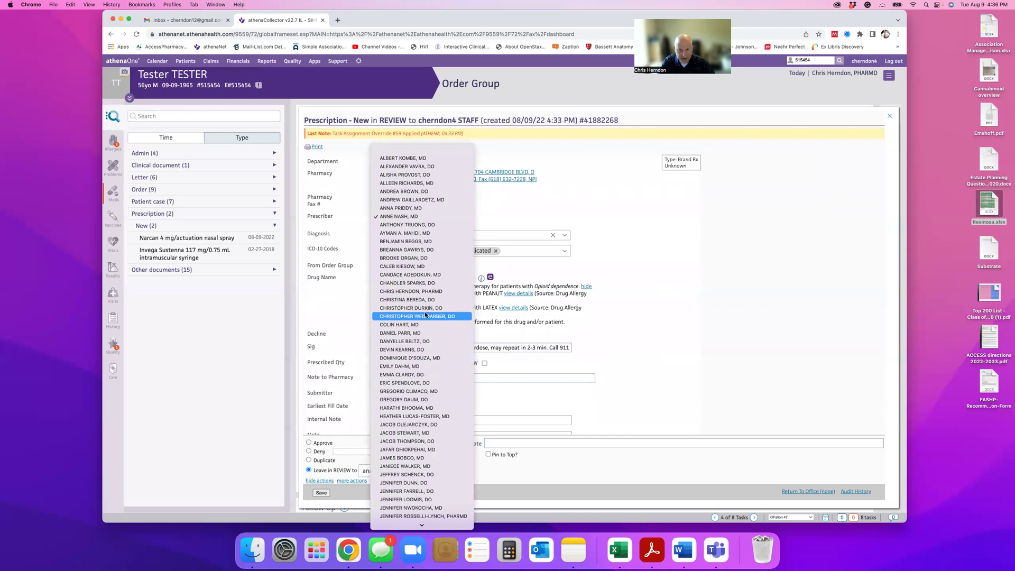
{"action": "left_click", "coordinate": [433, 292]}
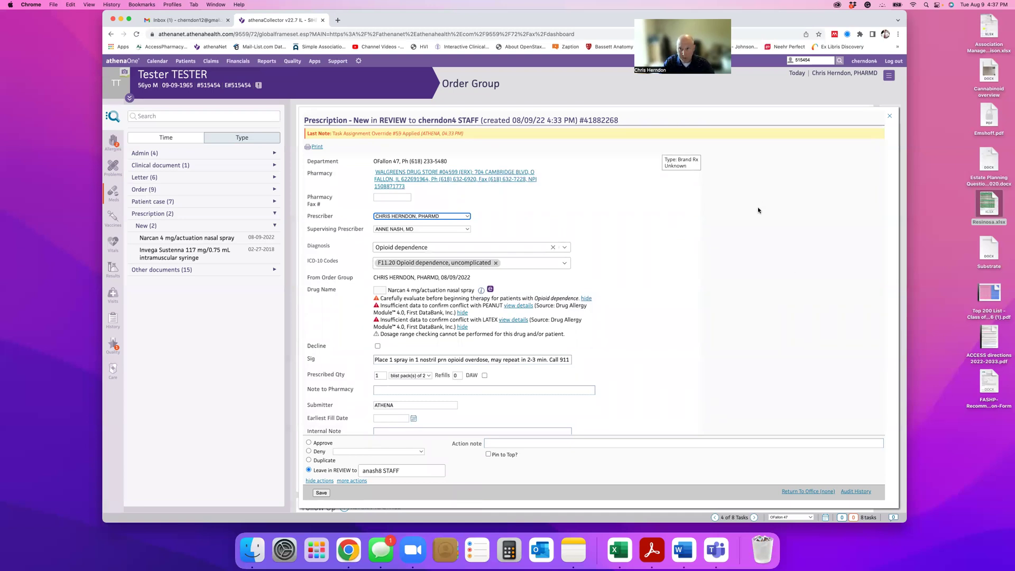
{"action": "left_click", "coordinate": [568, 91]}
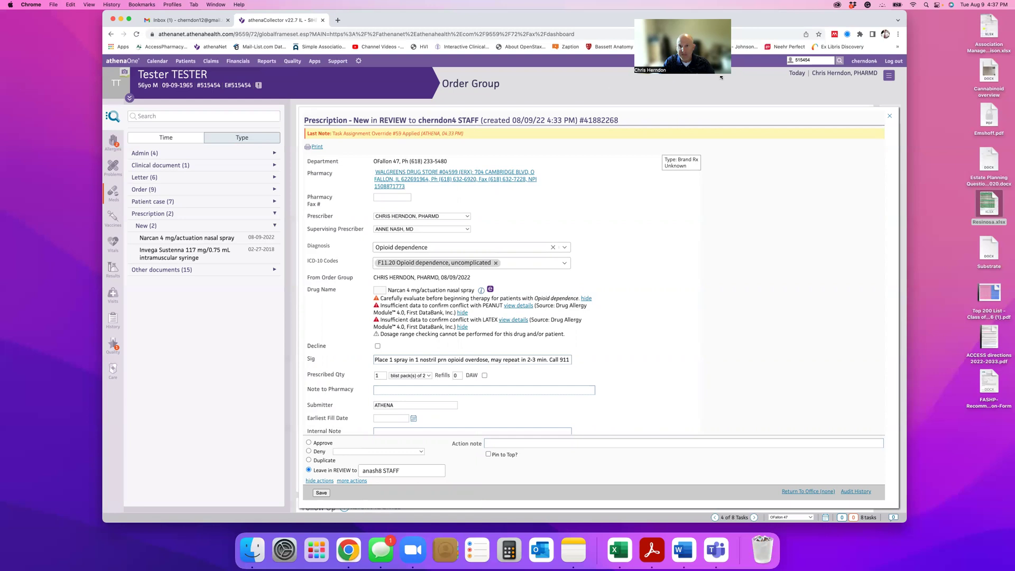